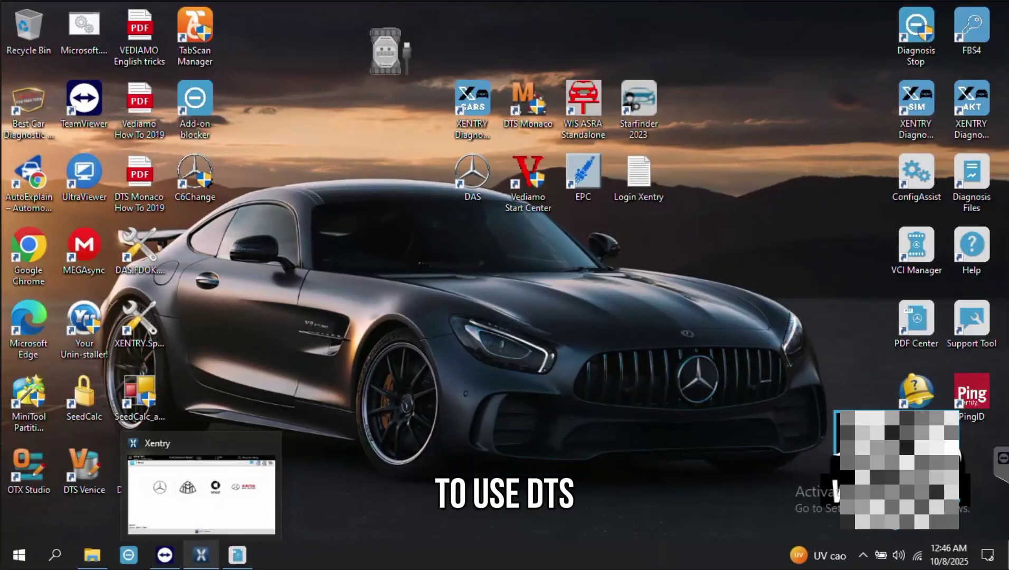
Bring up Xentry for the connected vehicle, minimise it, and launch DTS Monaco from the desktop.
click(201, 555)
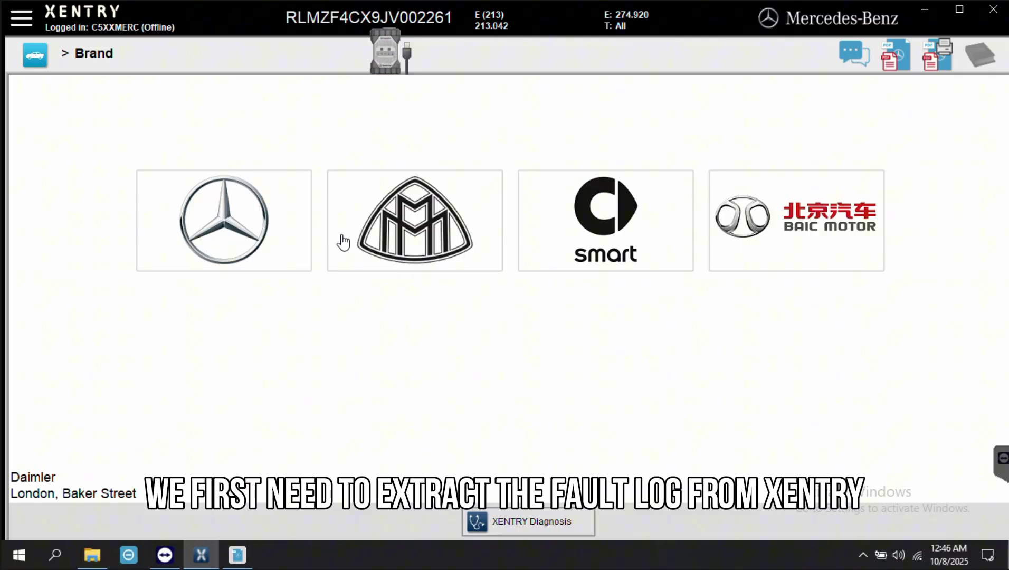
click(925, 10)
right_click(529, 112)
click(422, 539)
click(457, 421)
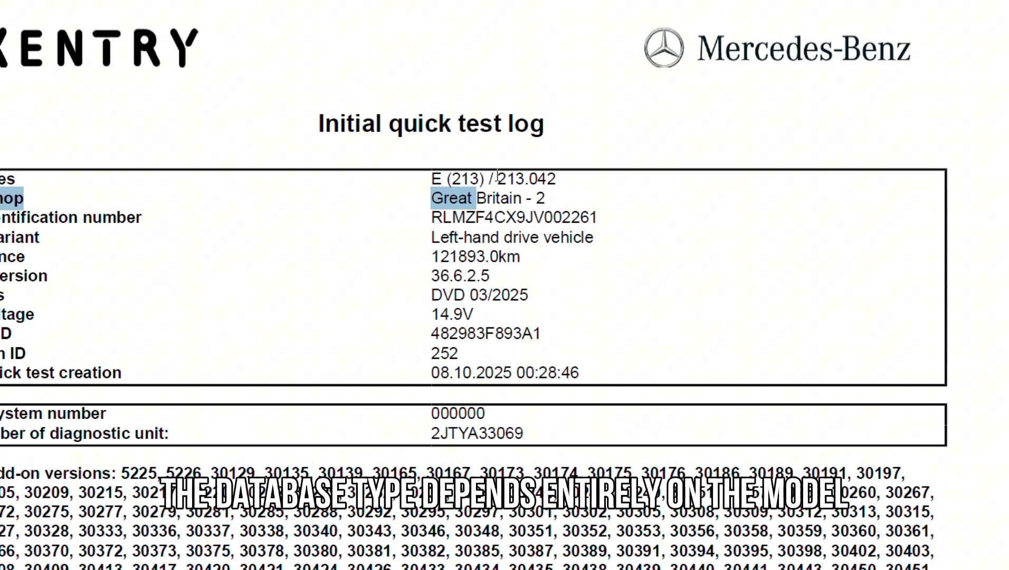
Check the vehicle's model series in the Xentry initial quick test log.
drag(498, 177, 556, 181)
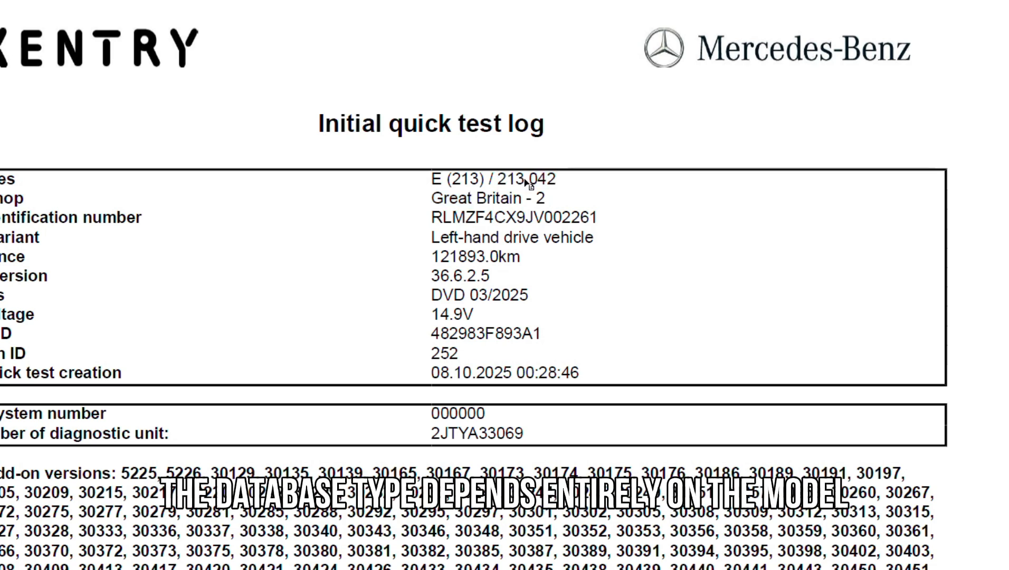
click(535, 182)
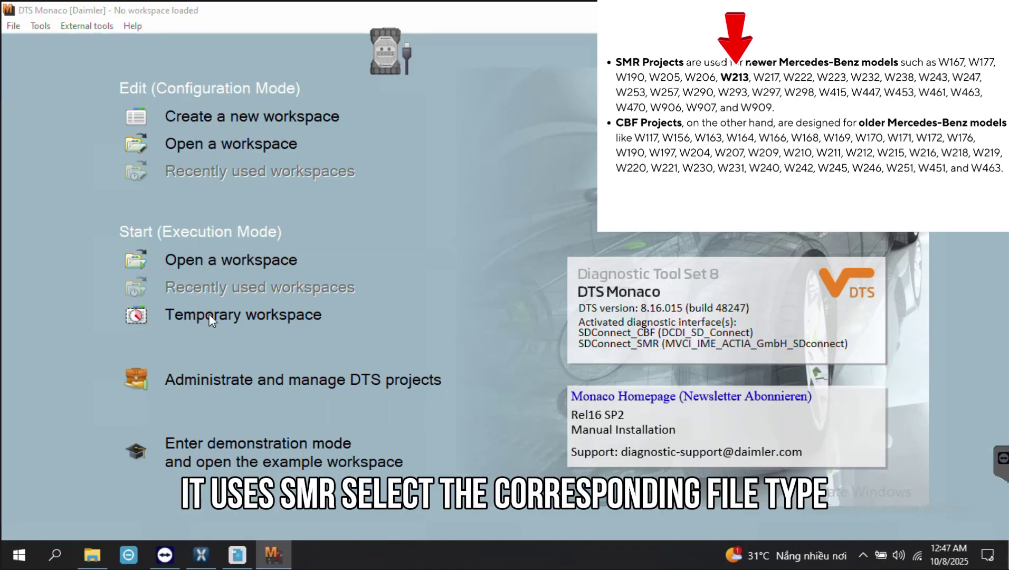
Start a temporary workspace and browse from the Desktop through DTSProjects Full New and BR_213_238_257 to the dbr folder.
click(209, 314)
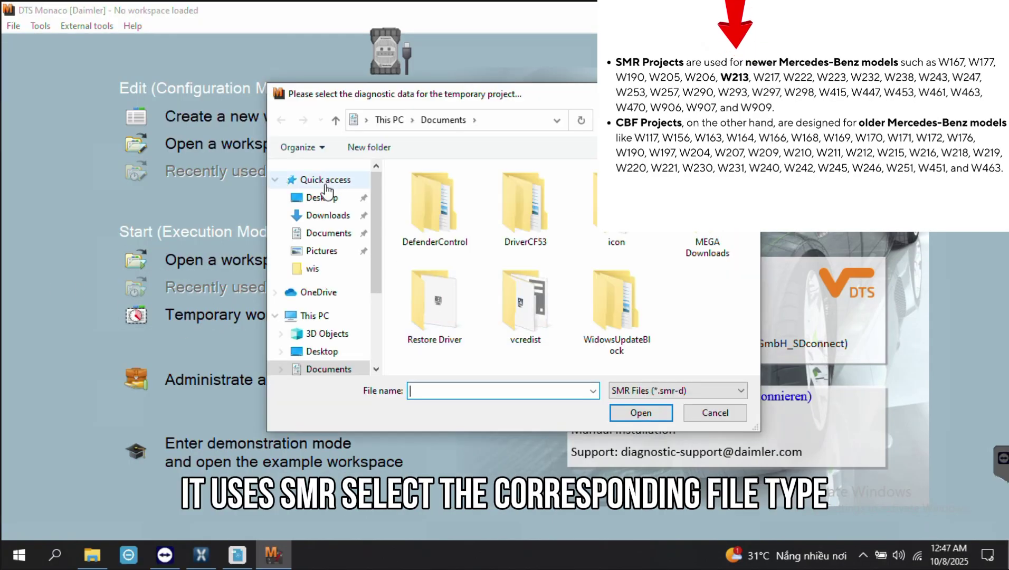
click(322, 197)
double_click(448, 190)
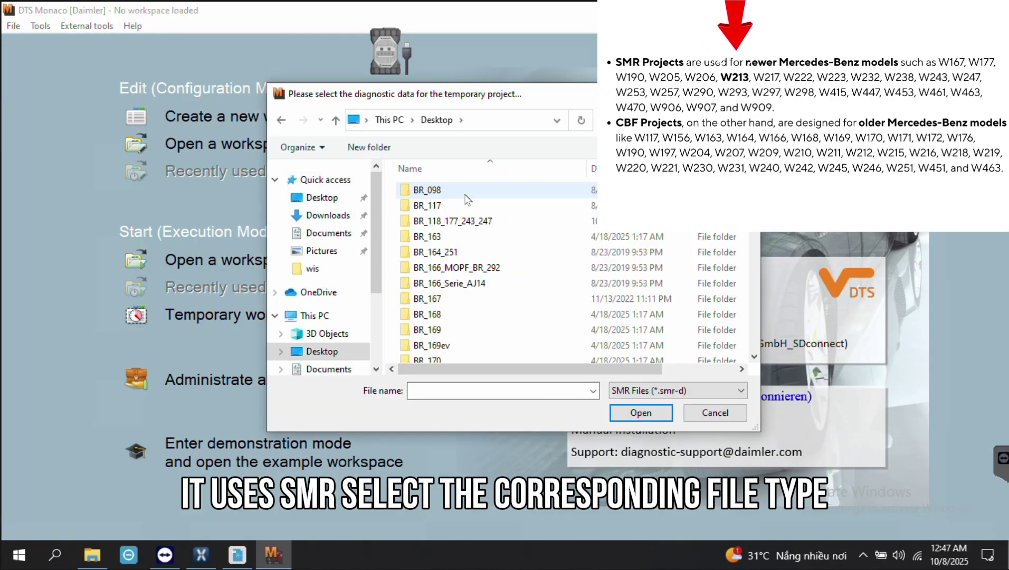
scroll(503, 312, down, 6)
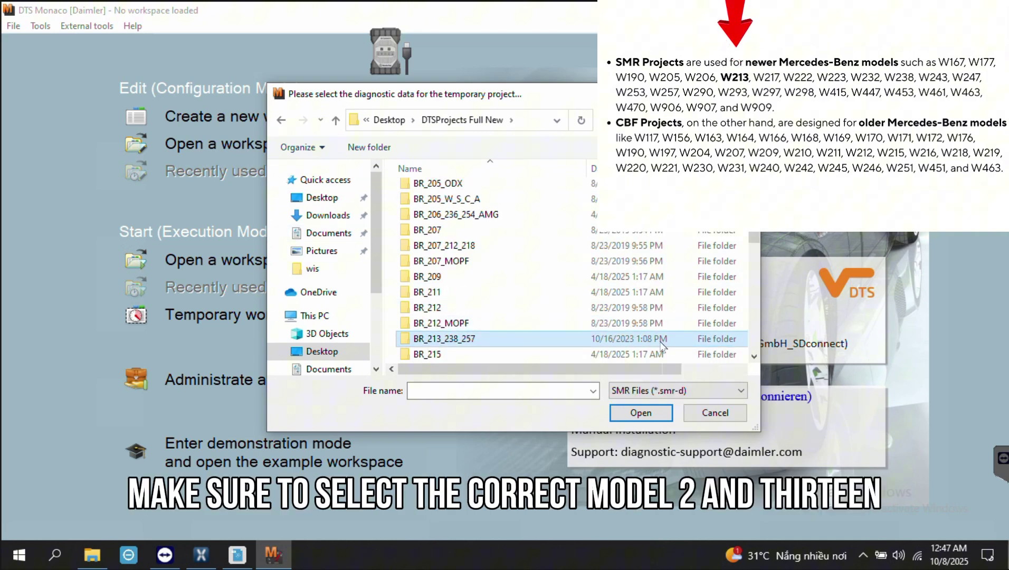
double_click(444, 338)
double_click(441, 222)
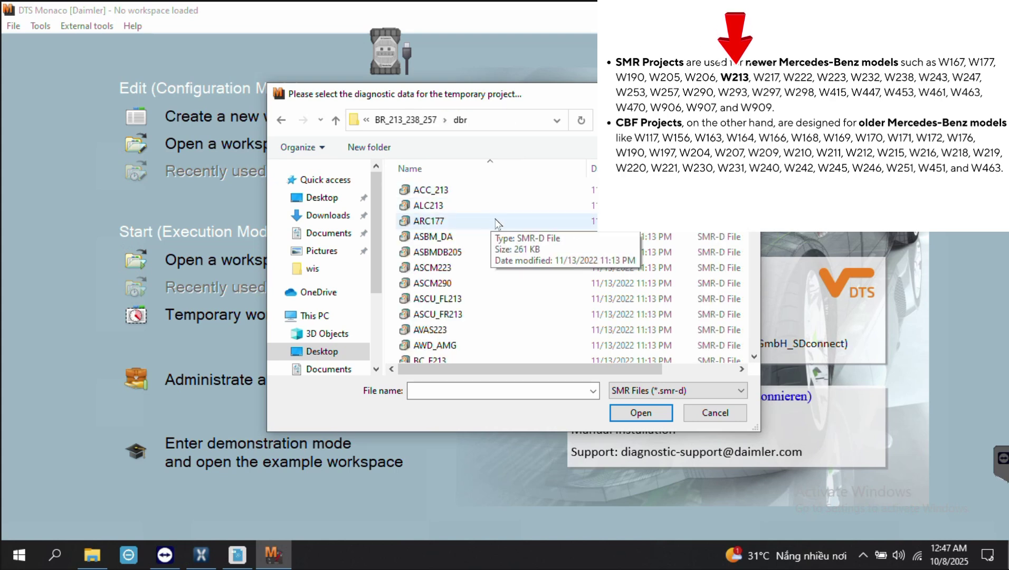
Set the file type to SMR Files (*.smr-d) and open all the diagnostic data files in the dbr folder.
click(691, 391)
click(691, 417)
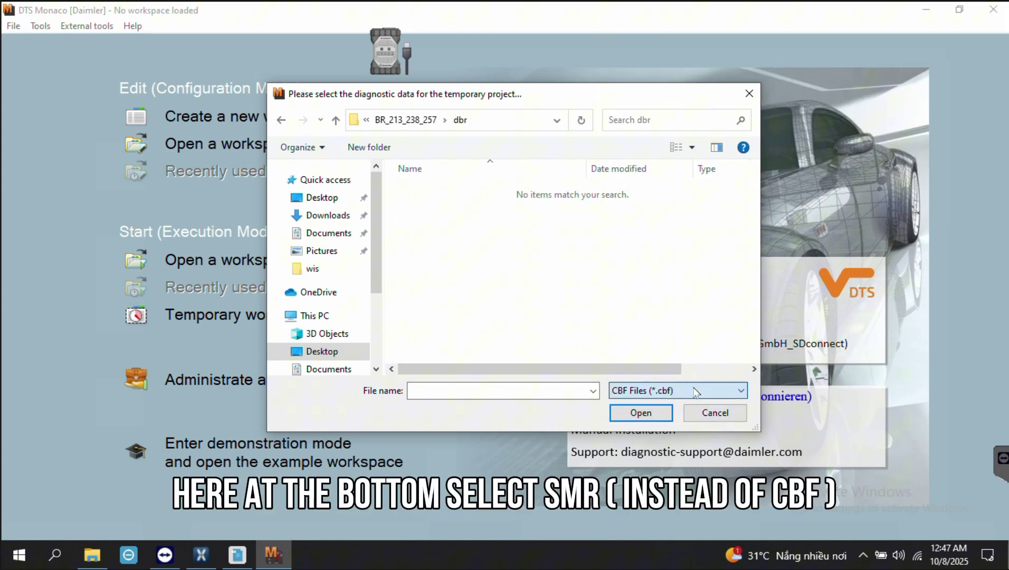
click(686, 391)
click(679, 405)
click(493, 253)
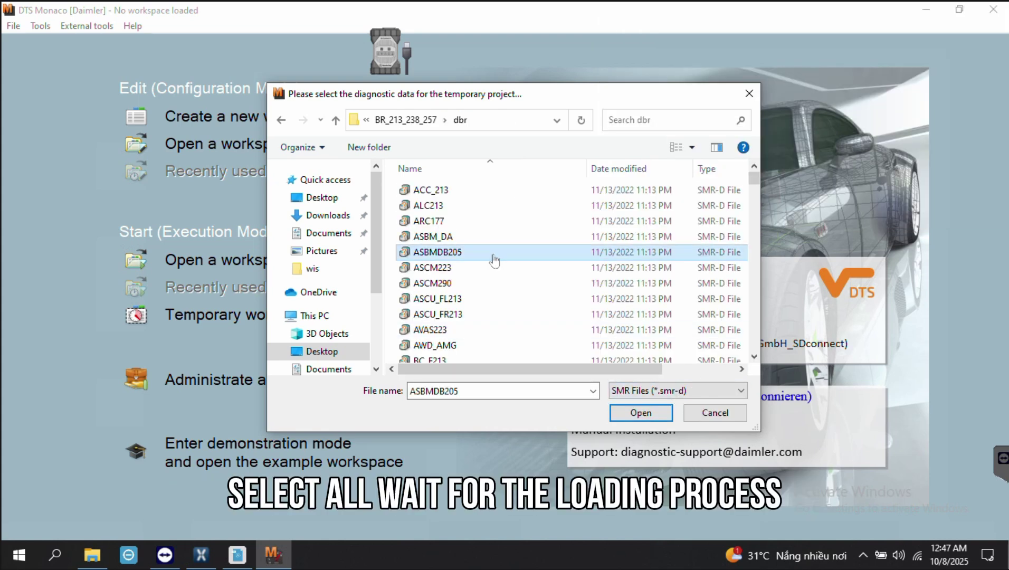
key(ctrl+a)
click(628, 415)
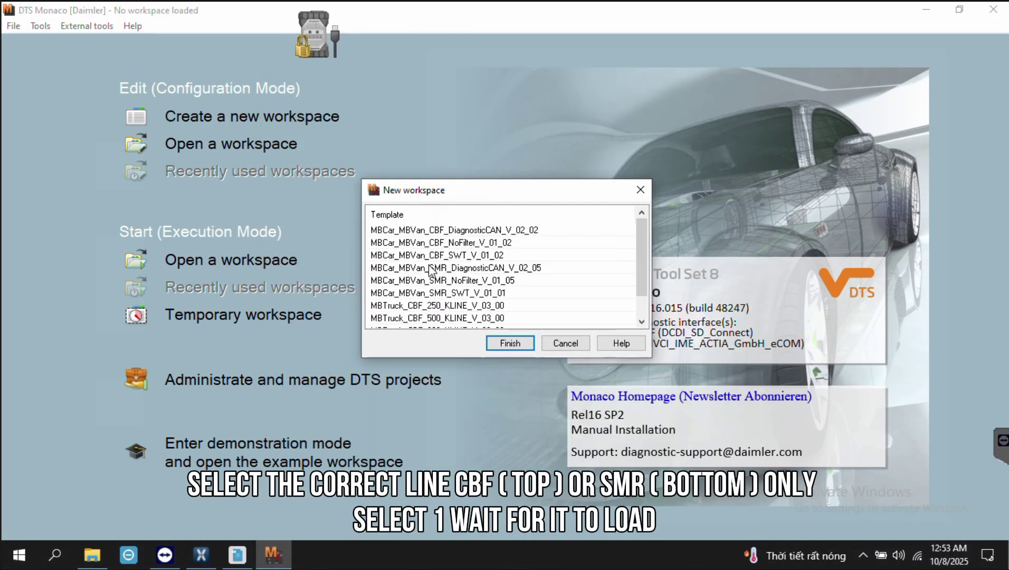
Create the workspace from the MBCar_MBVan_SMR_DiagnosticCAN_V_02_05 template and reposition the floating connection status icon.
click(484, 269)
click(442, 231)
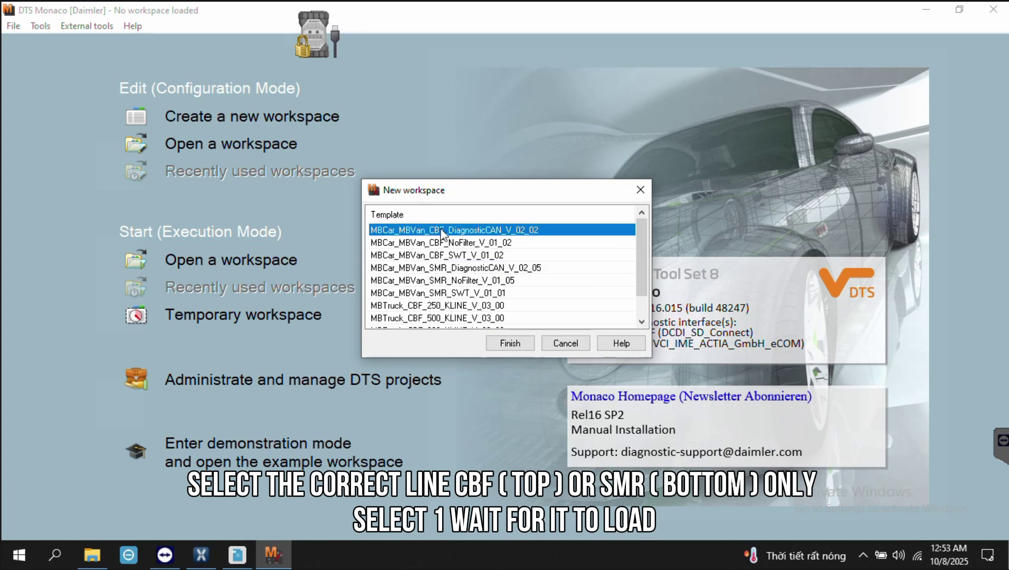
click(436, 269)
click(510, 344)
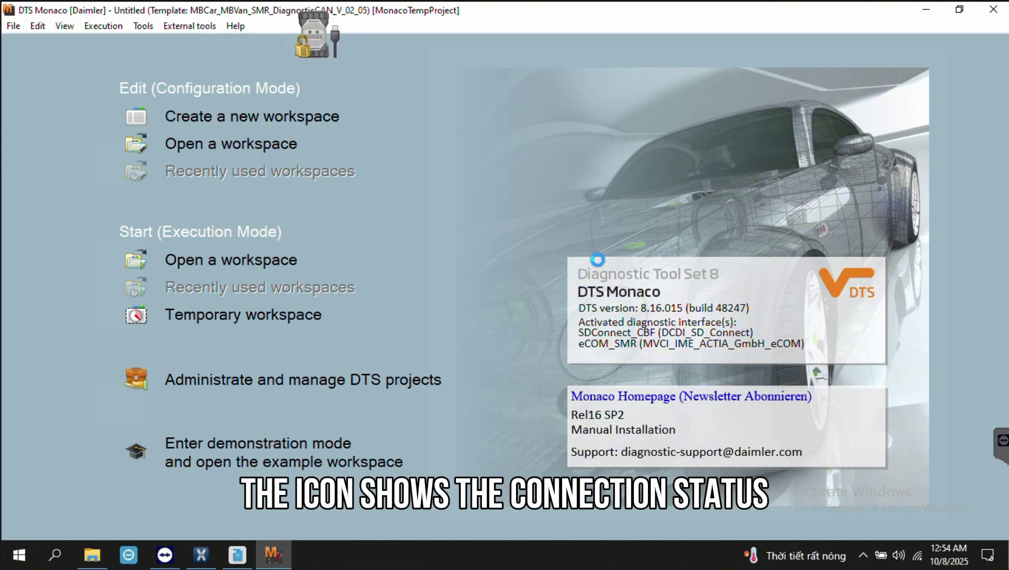
drag(319, 53, 391, 131)
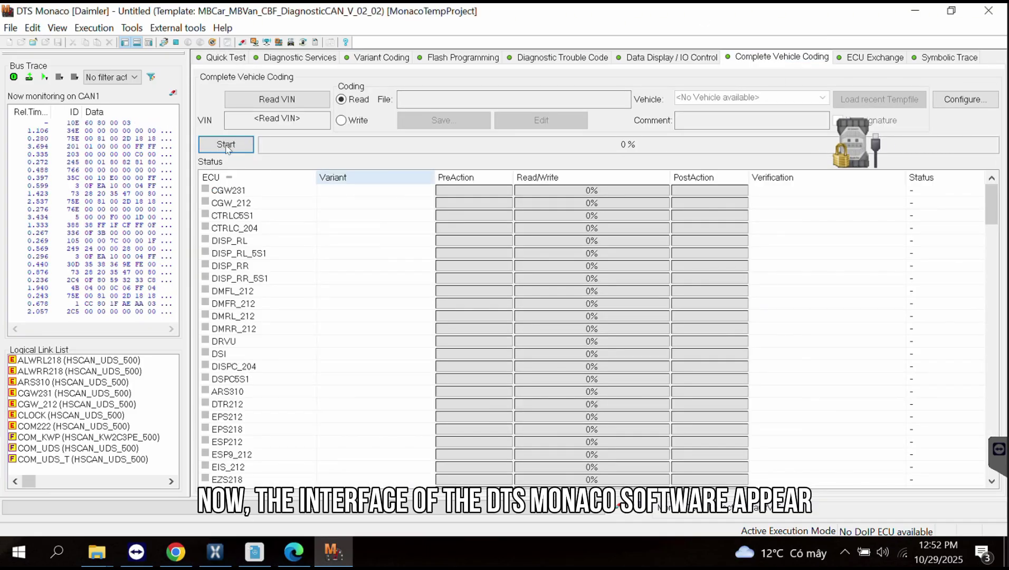
Start the Complete Vehicle Coding read and review the status of the listed ECUs, including SAMF_172.
click(226, 145)
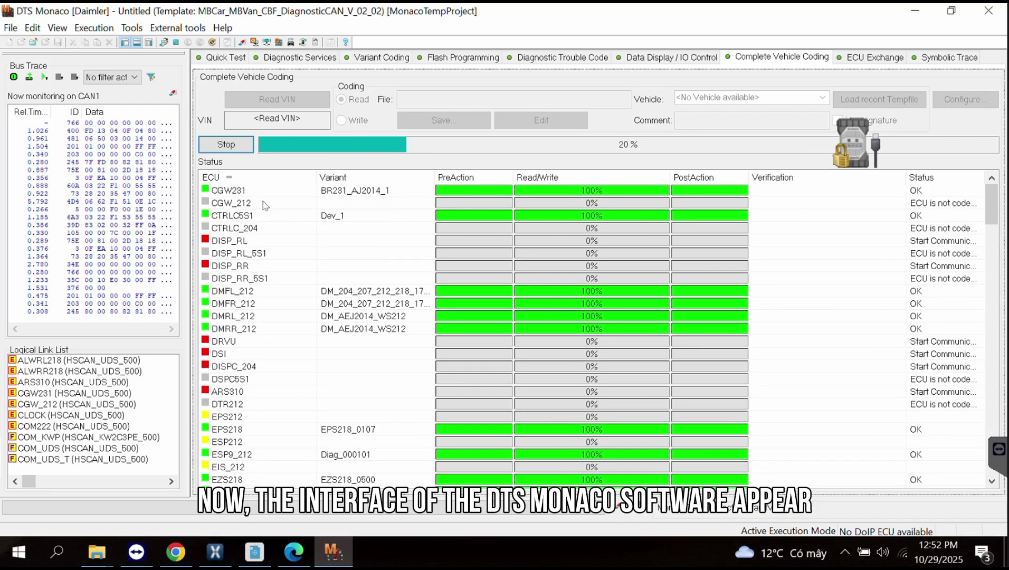
scroll(306, 234, up, 3)
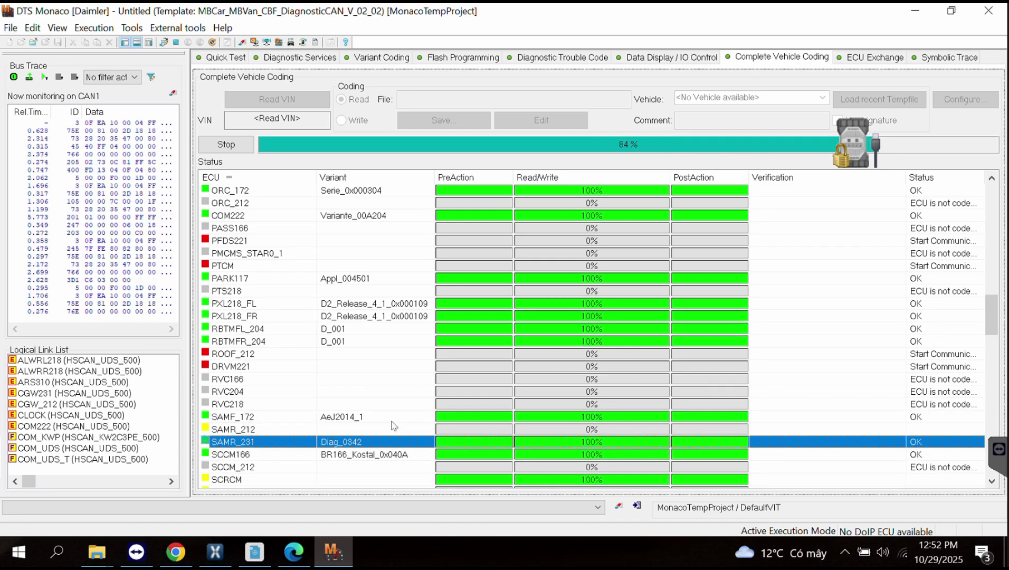
click(392, 421)
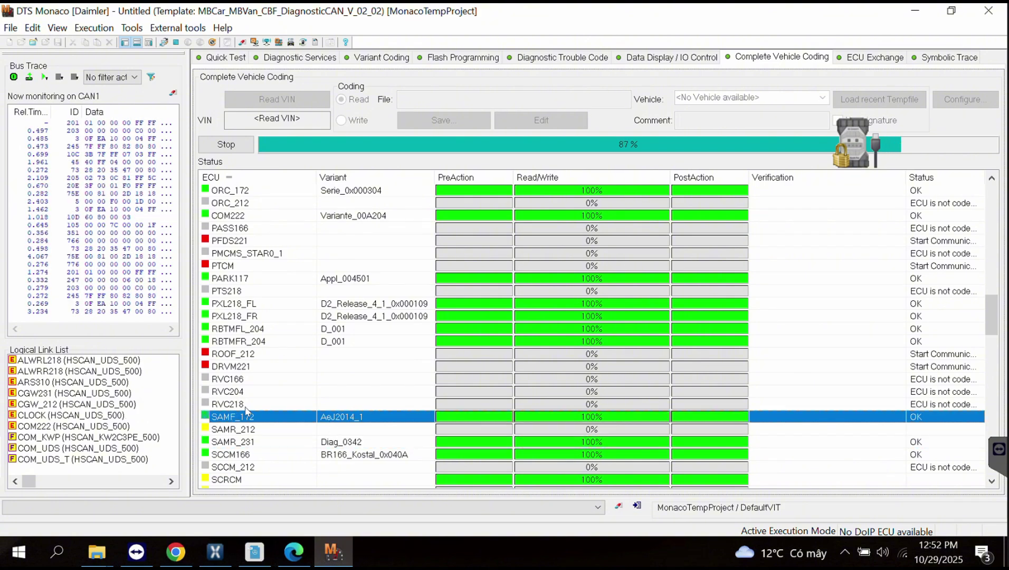
scroll(429, 361, up, 10)
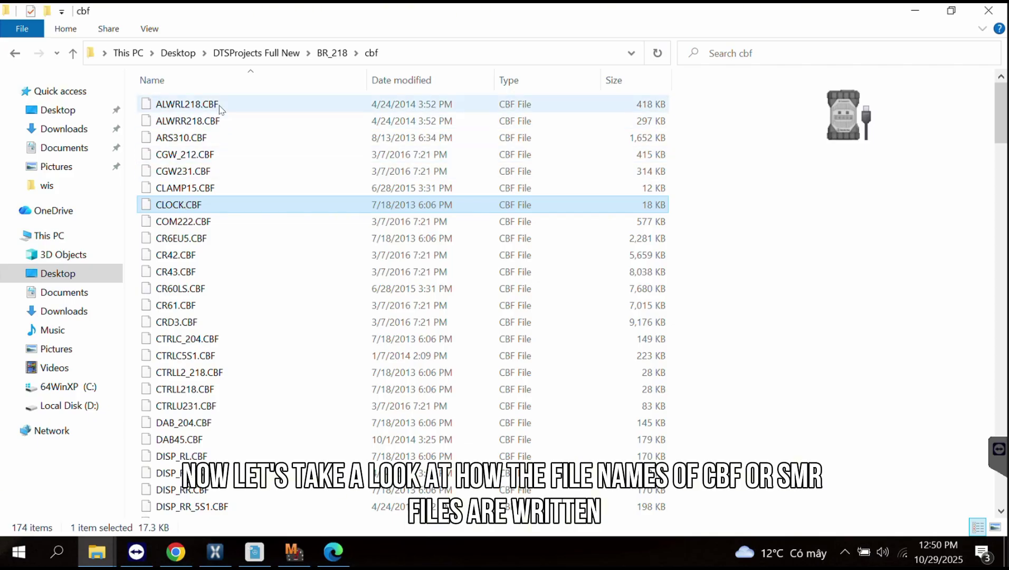
Switch to File Explorer and examine how ALWRL218.CBF is named in the BR_218 cbf folder.
click(221, 109)
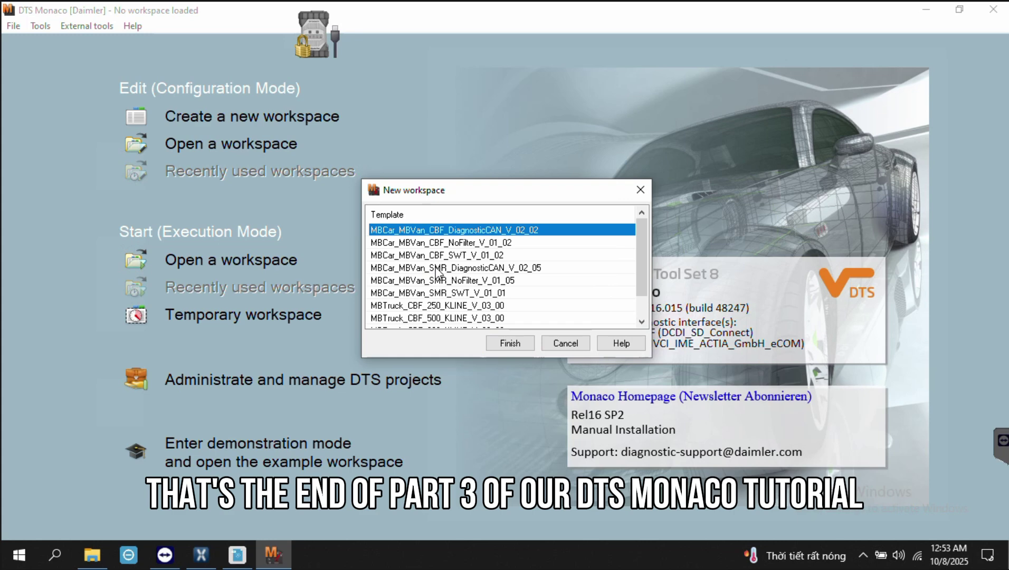
Finish creating the new workspace in DTS Monaco from the chosen DiagnosticCAN template.
click(509, 345)
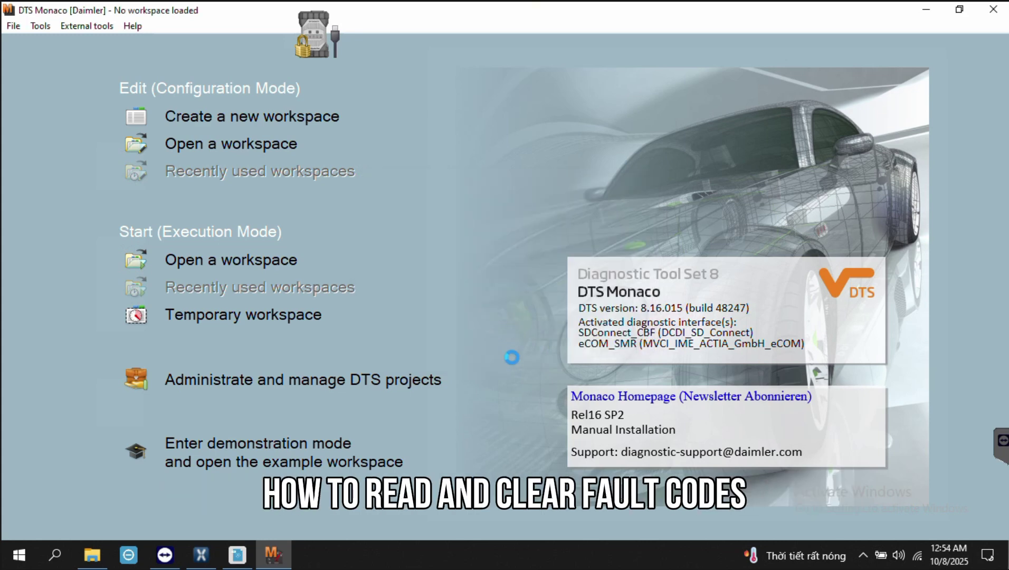